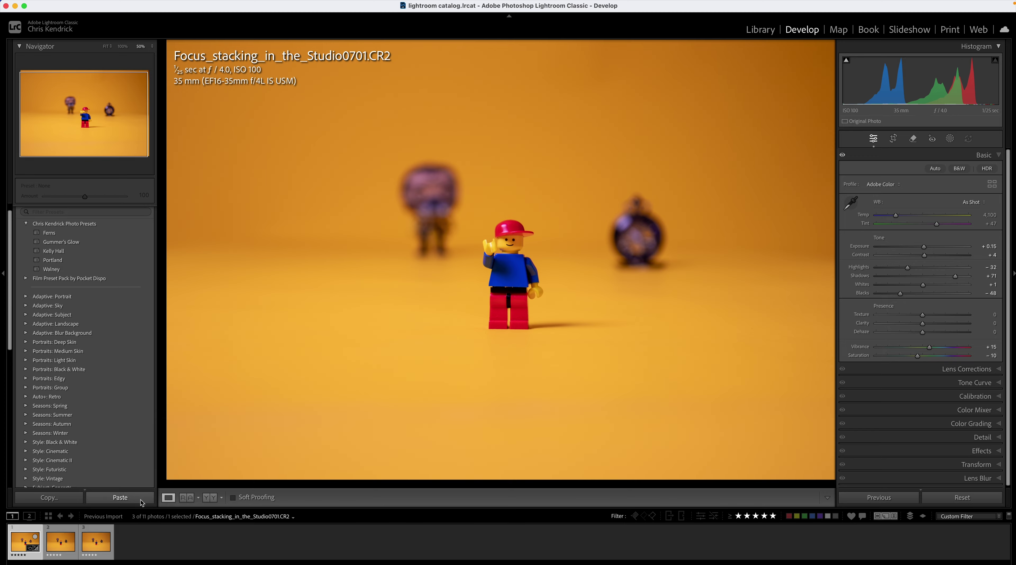
Compare the focus points of the three starred shots: 0701, 0705 and 0708
left_click(61, 541)
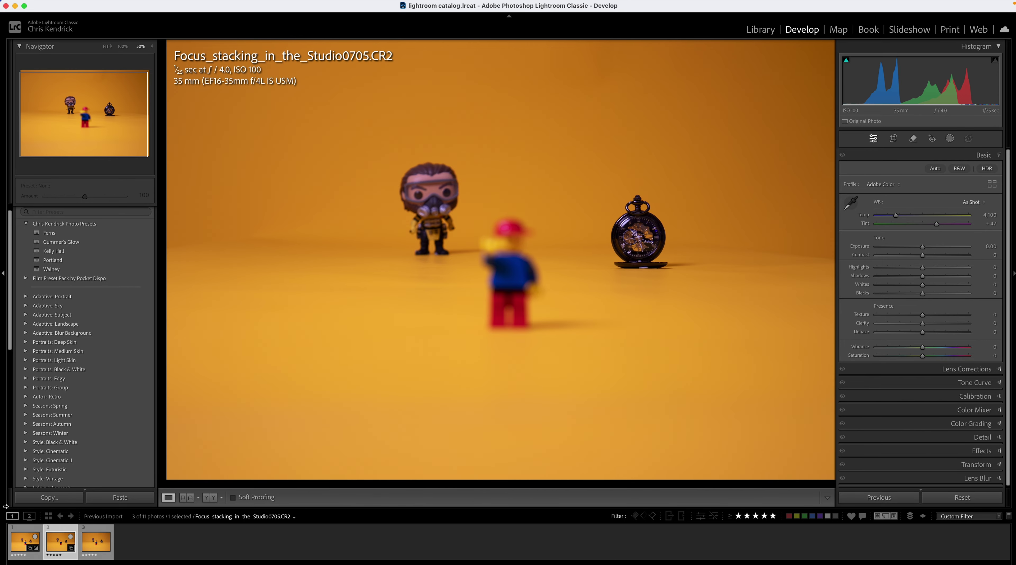
left_click(96, 541)
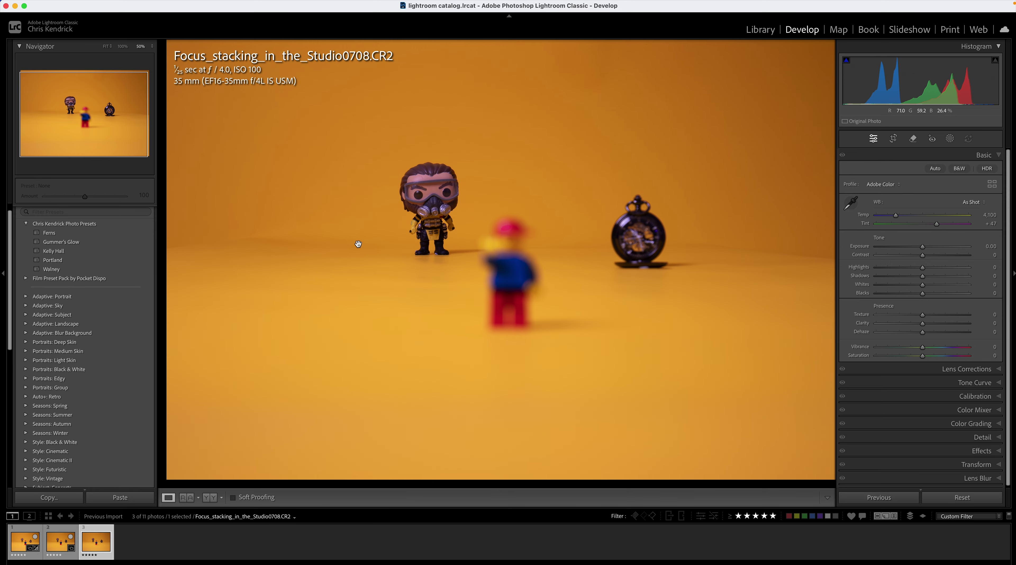
left_click(24, 541)
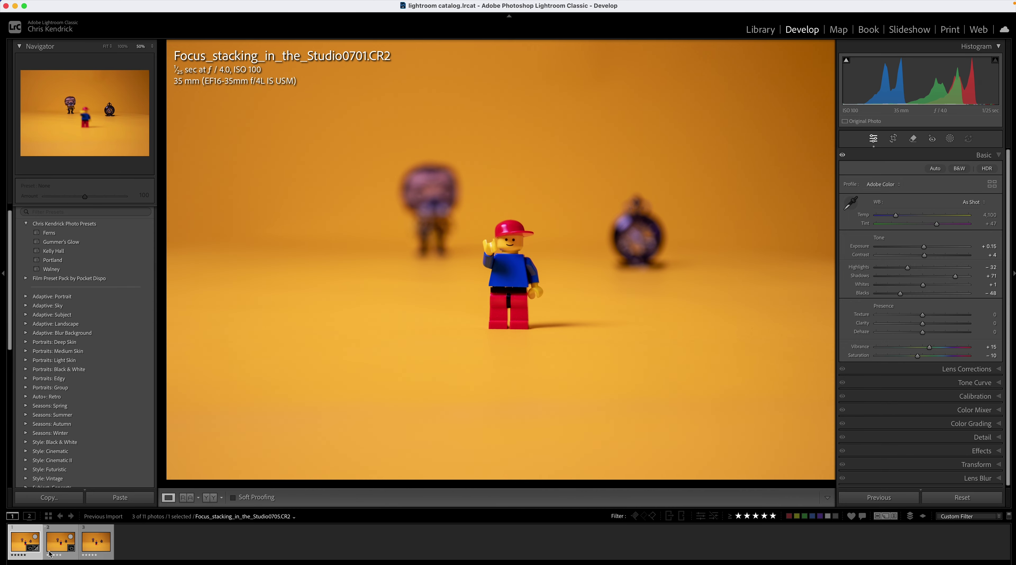
left_click(68, 547)
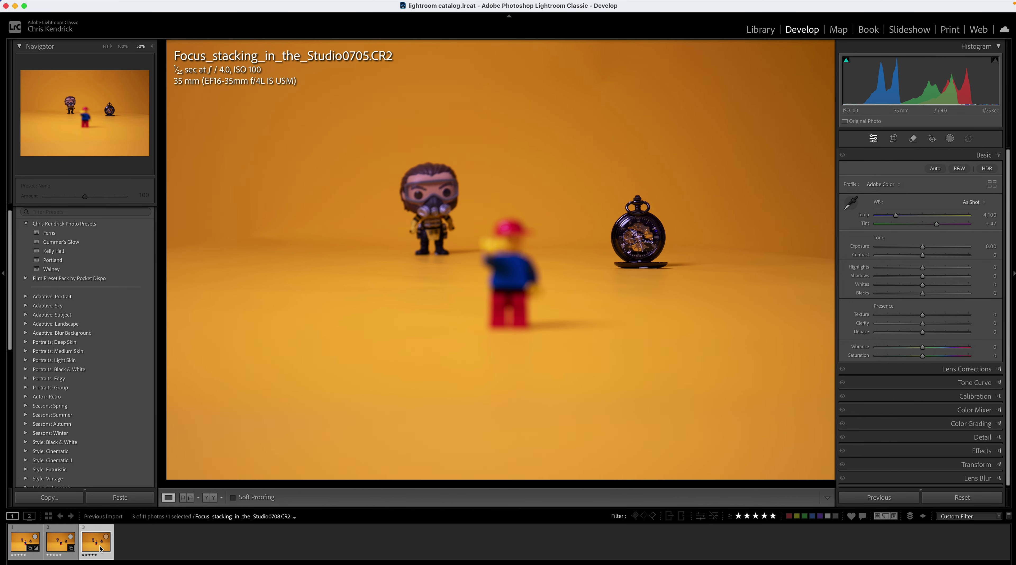
Enable lens profile corrections on photo 0701, the shot focused on the Lego figure
left_click(25, 542)
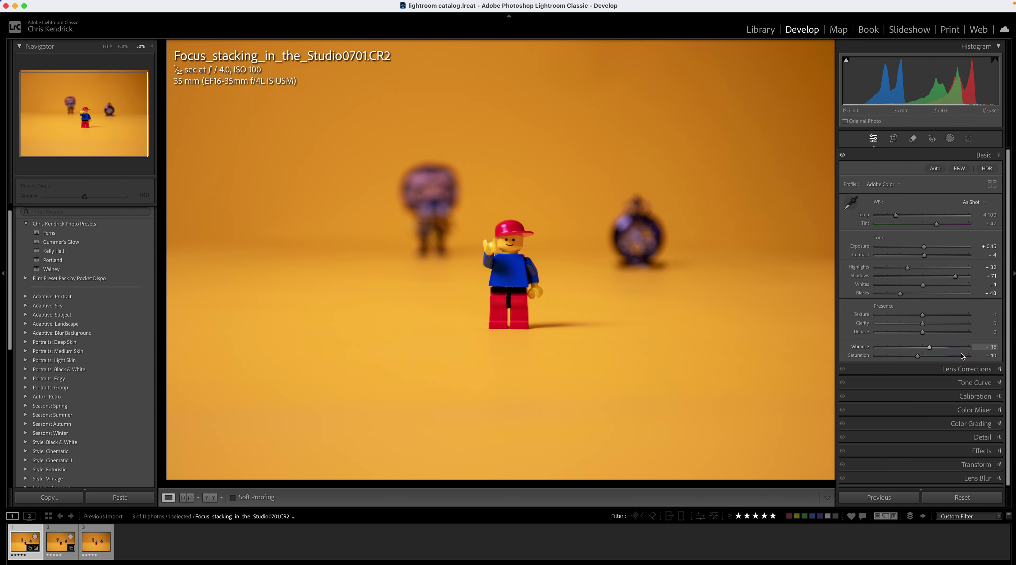
left_click(980, 368)
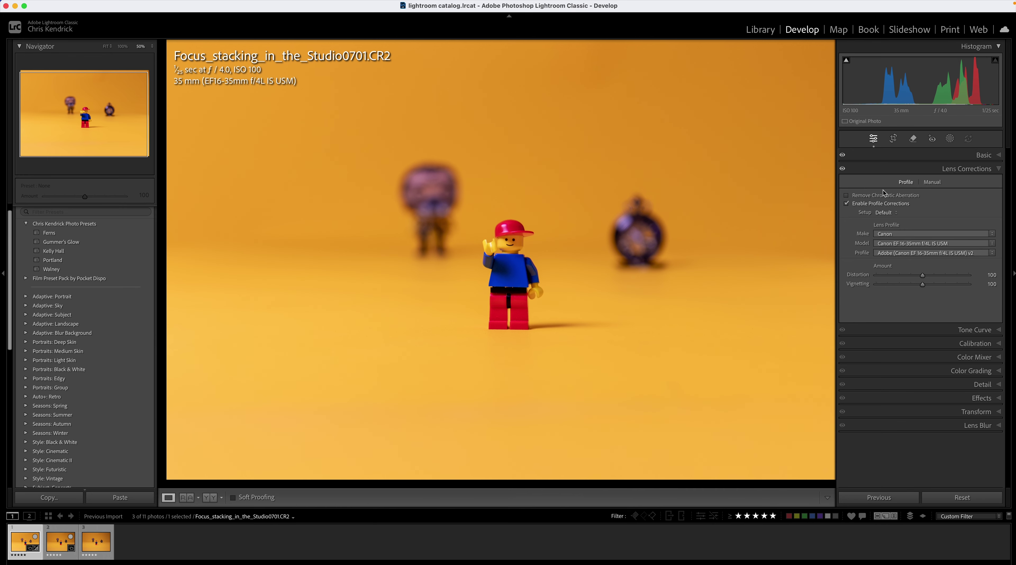
left_click(997, 171)
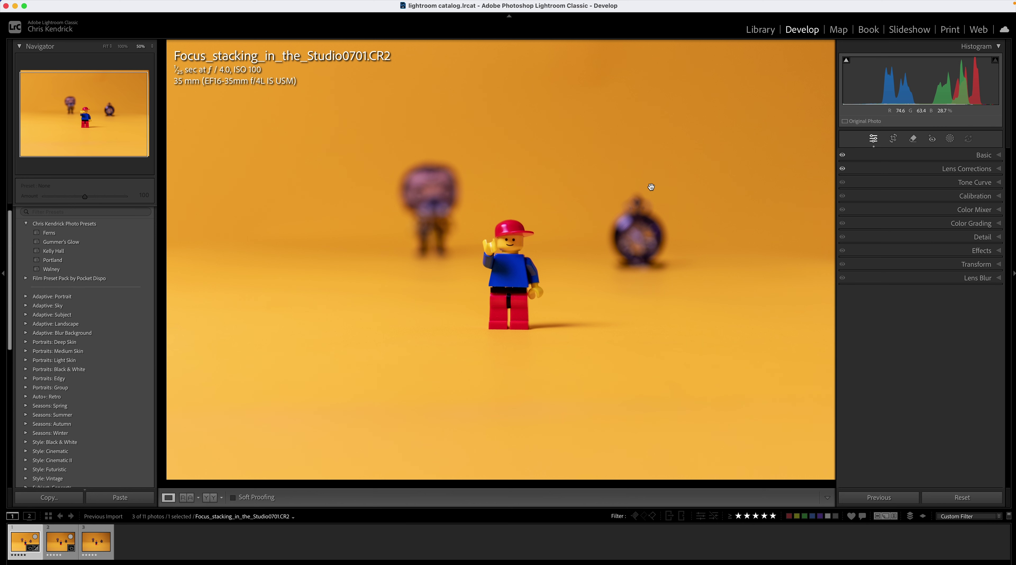
Synchronize the Basic and Lens Corrections settings from photo 0701 to all three focus-stack photos
left_click(59, 540)
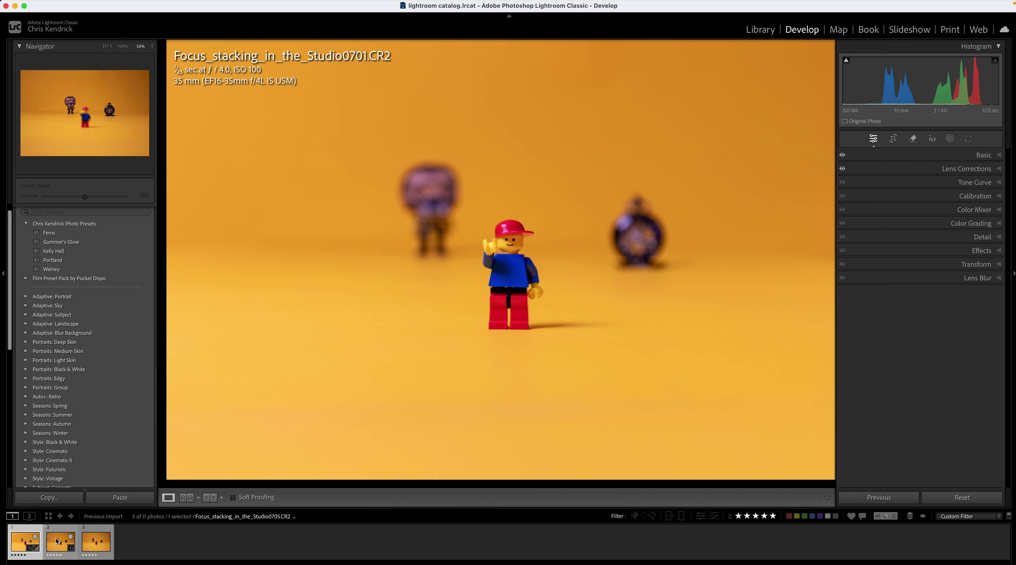
left_click(97, 533)
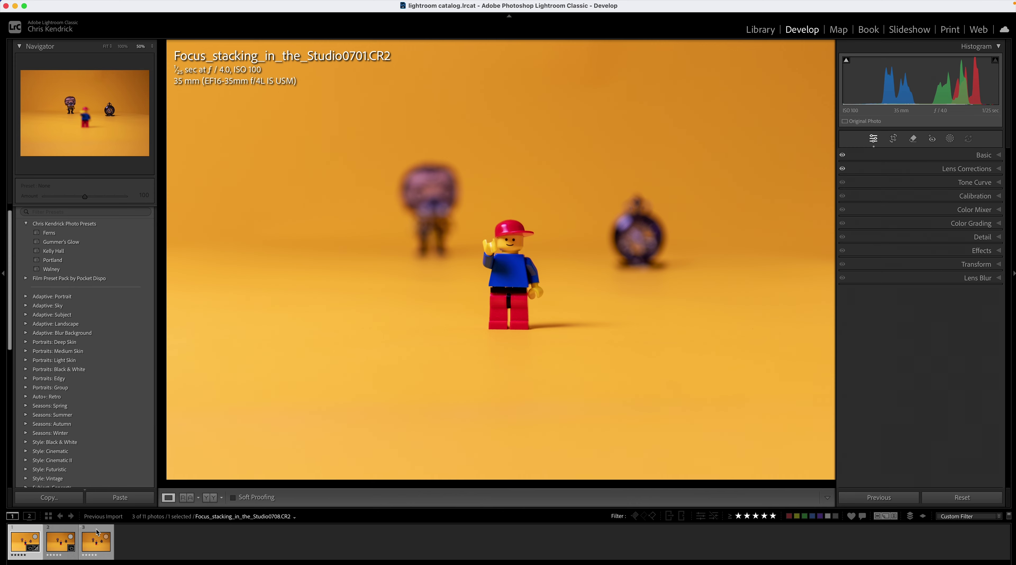
key("super+a")
left_click(68, 540)
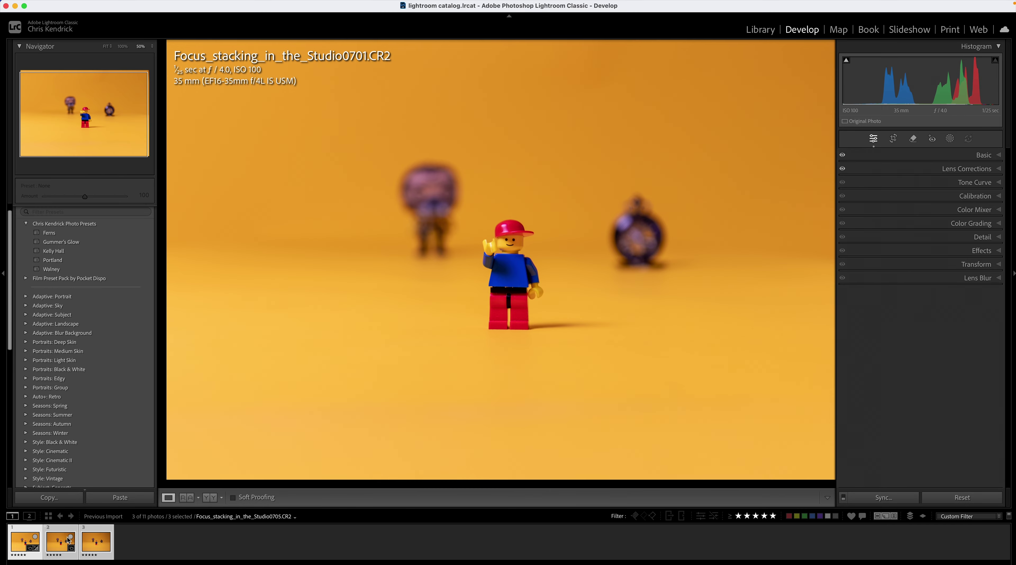
right_click(68, 540)
mouse_move(117, 373)
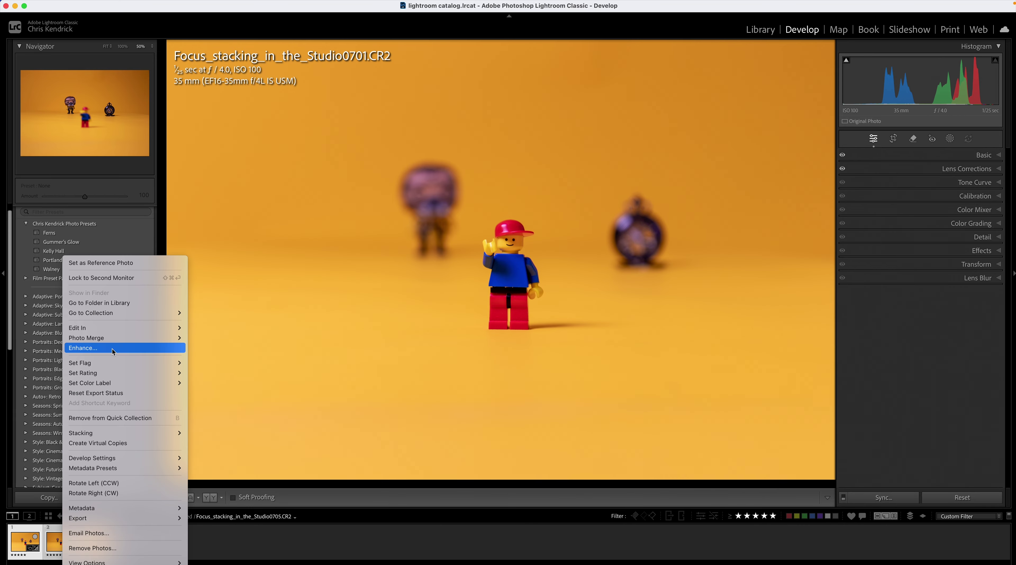
mouse_move(119, 457)
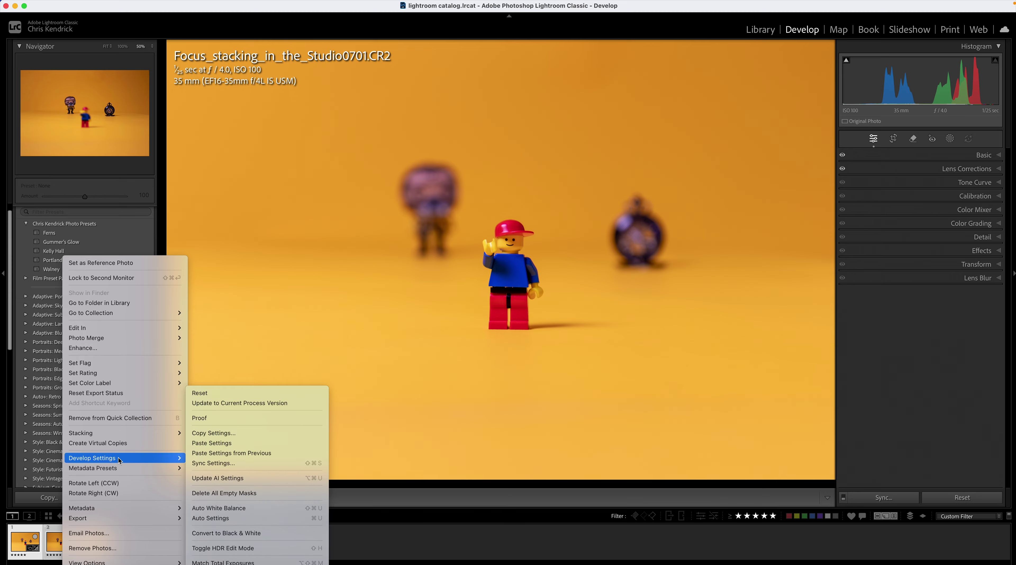
left_click(213, 464)
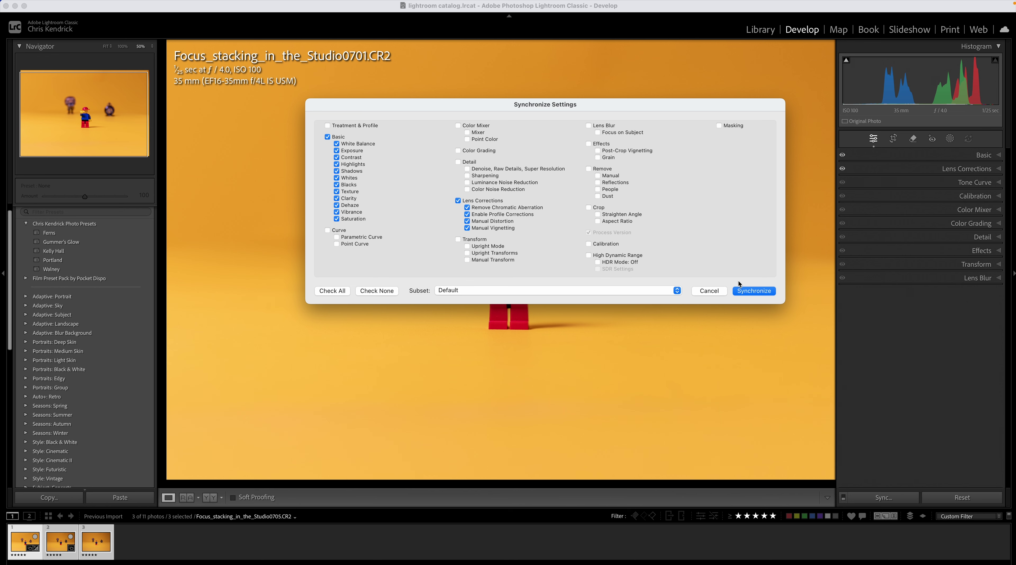
left_click(754, 291)
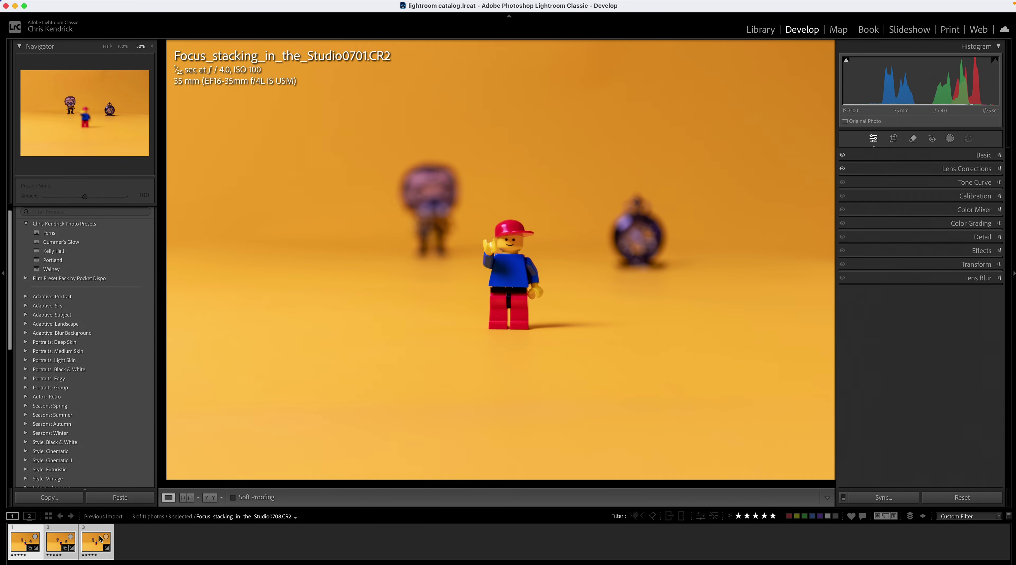
Deselect the group and review the three photos one by one with their synchronized edits
left_click(202, 544)
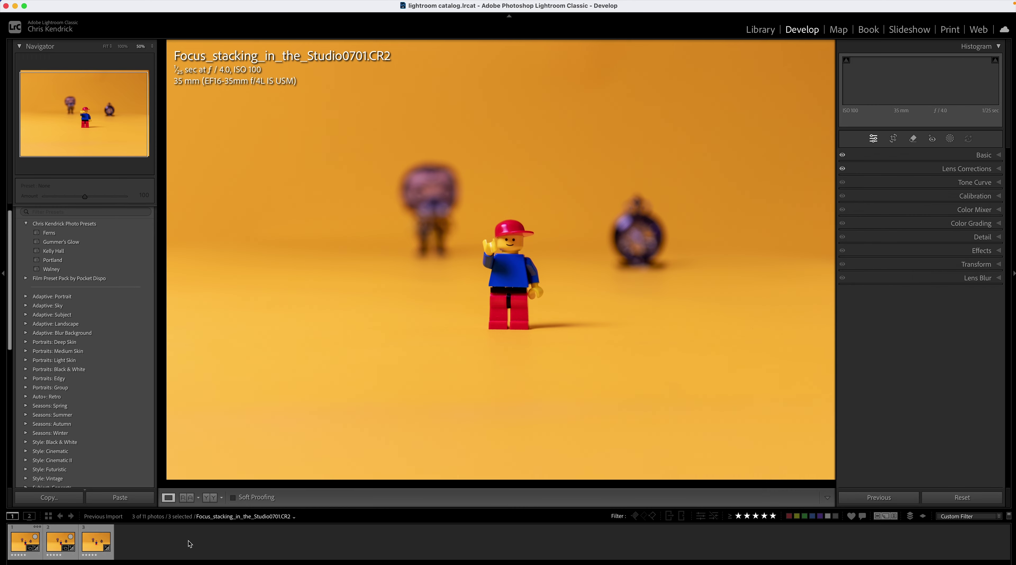
left_click(20, 533)
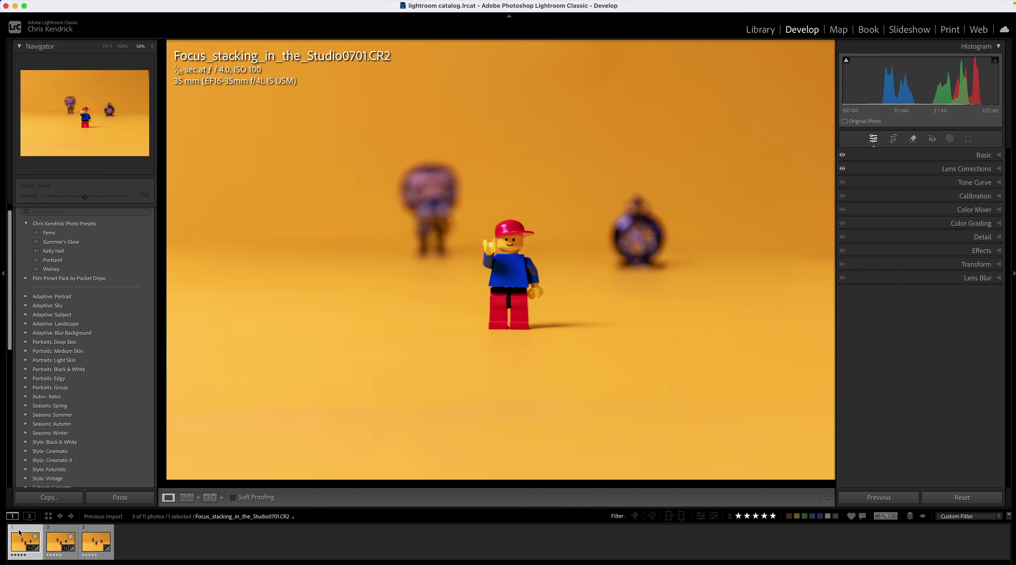
key("Right")
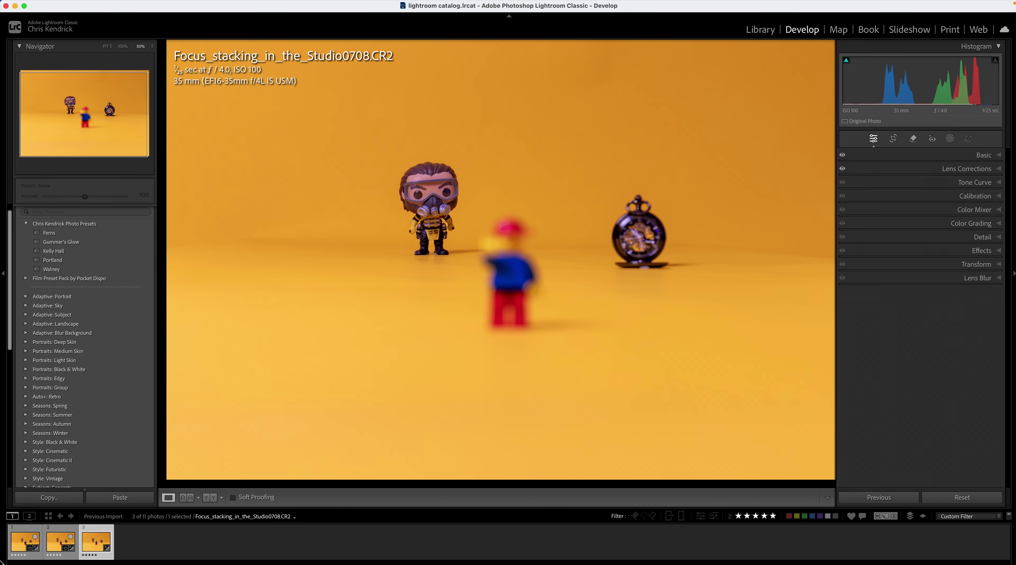
Select all three photos, open them as layers in one Photoshop document, and switch to Photoshop
key("super+a")
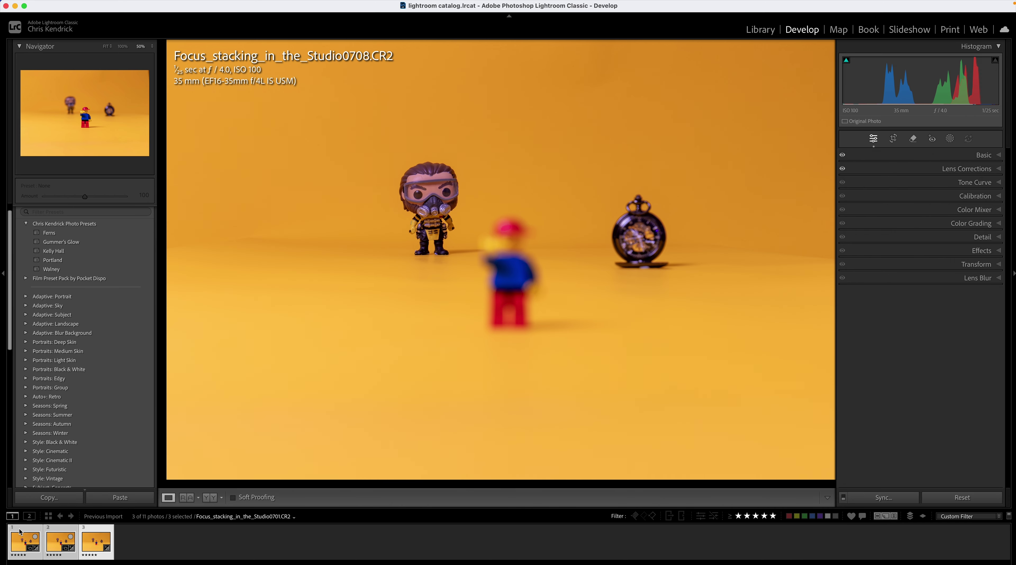
right_click(66, 533)
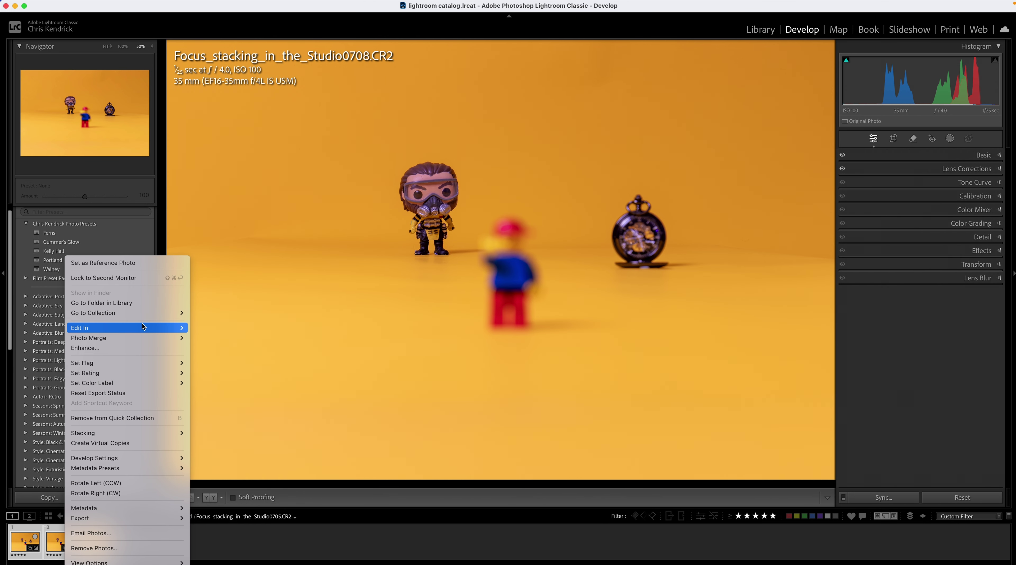
mouse_move(143, 327)
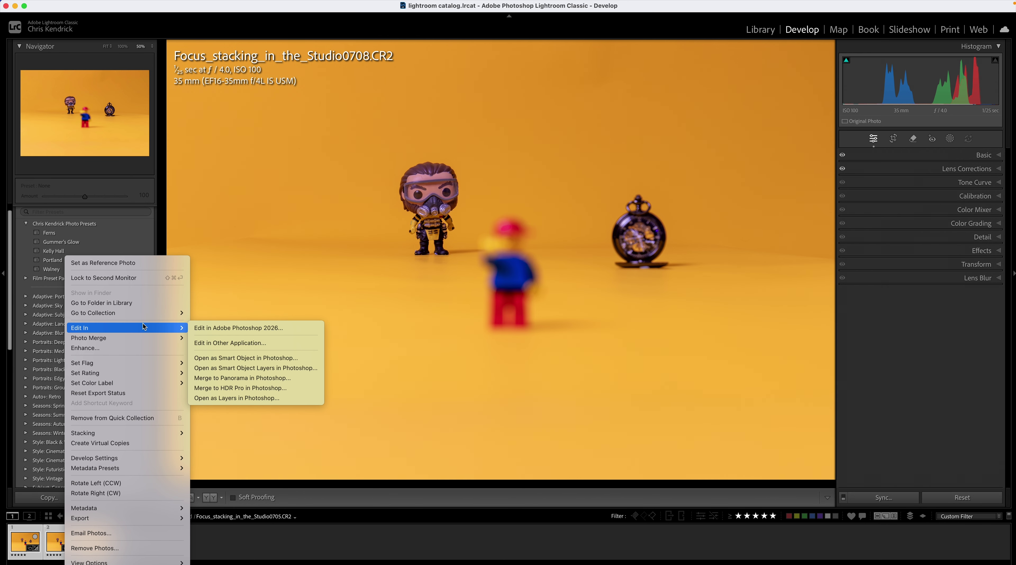
left_click(260, 398)
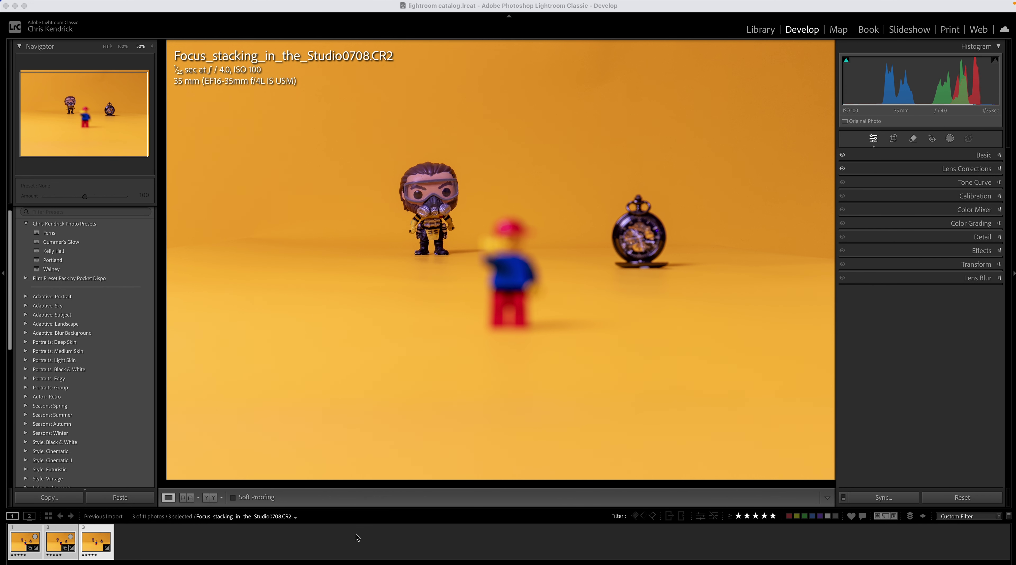
mouse_move(366, 561)
left_click(292, 562)
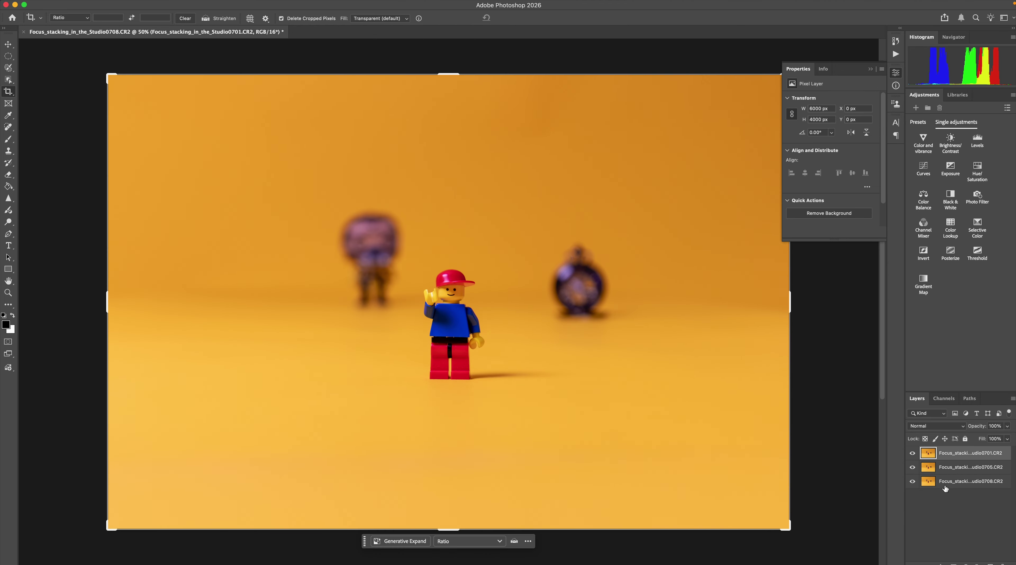
Select all three layers and auto-align them with the Auto projection
left_click(957, 484, "shift")
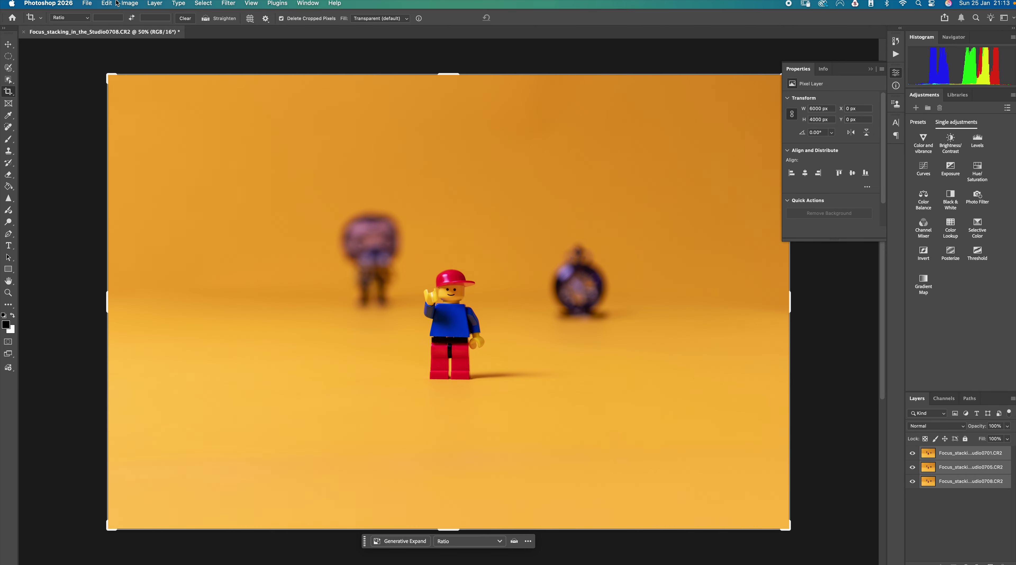
left_click(108, 5)
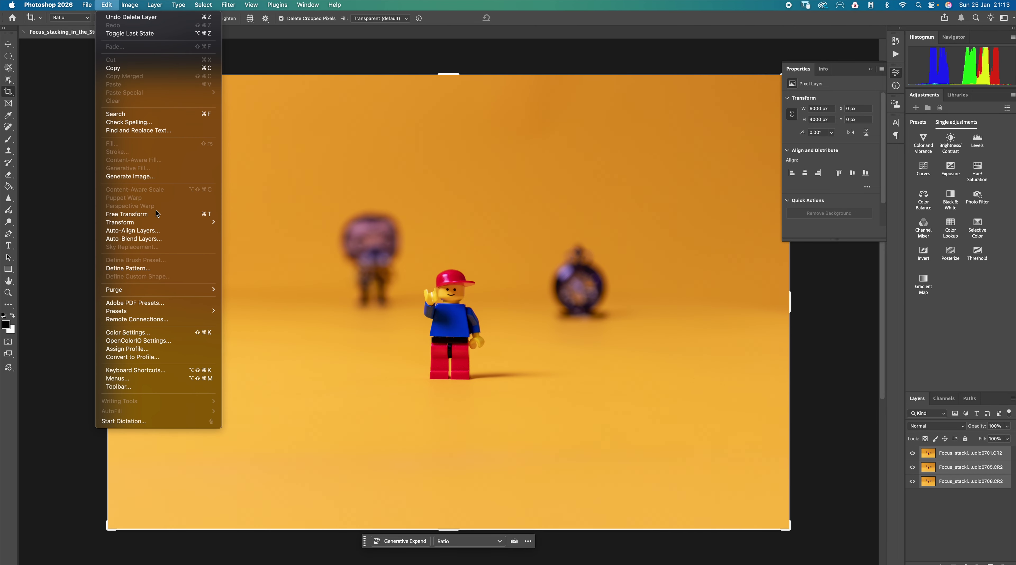
left_click(145, 232)
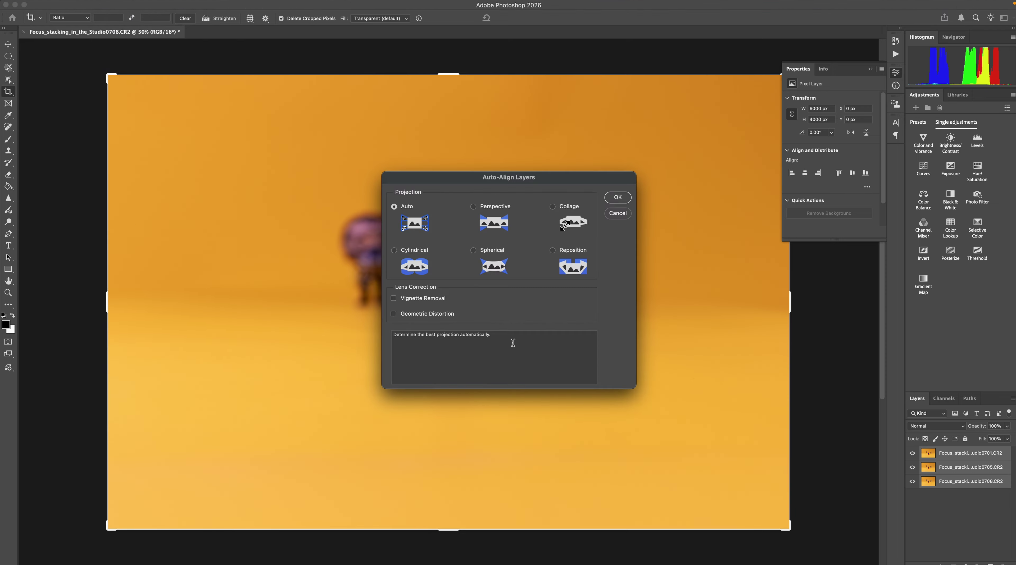
left_click(626, 197)
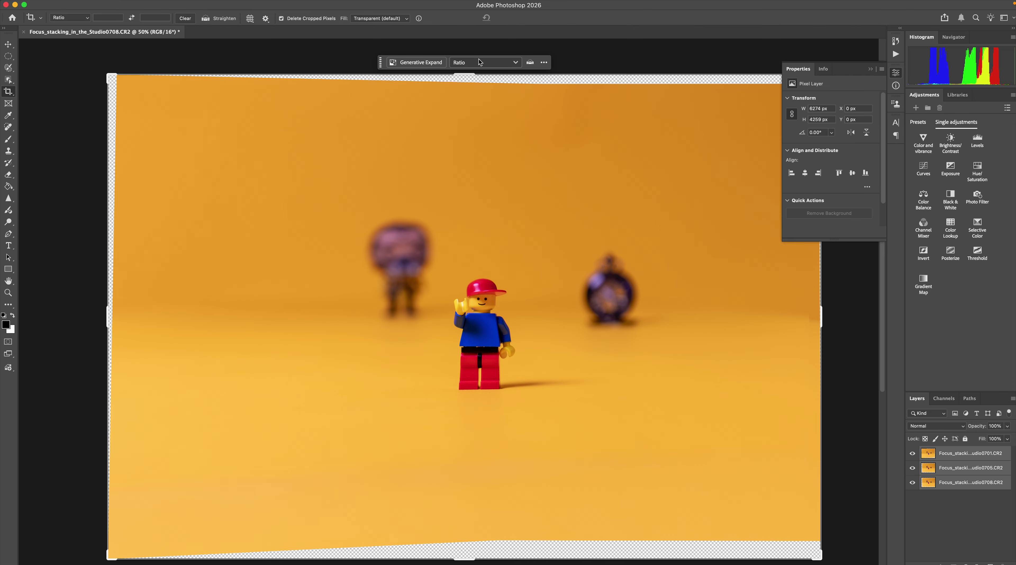
Crop all four sides of the image to remove the transparent edges around the aligned layers
left_click_drag(469, 75, 469, 84)
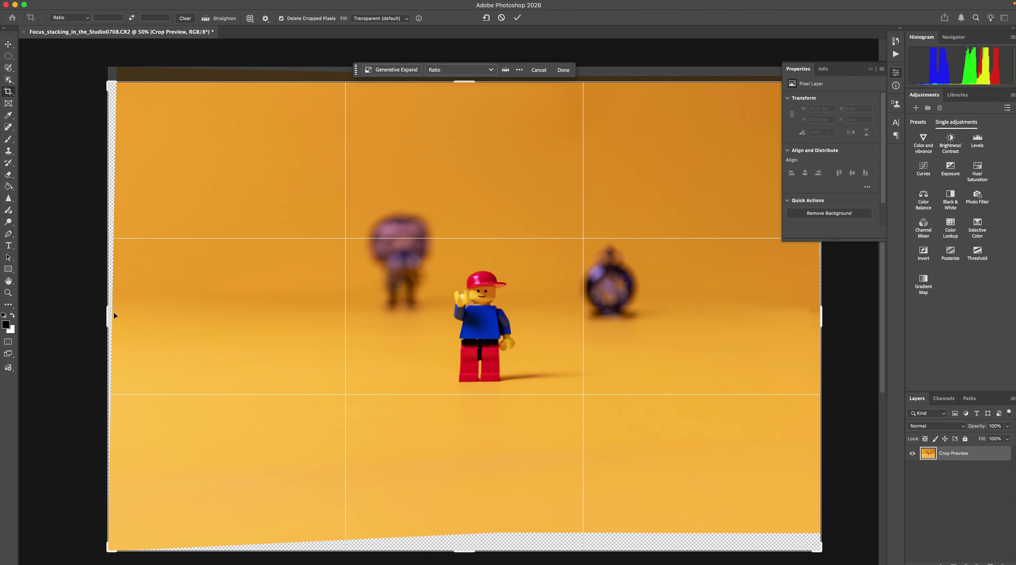
left_click_drag(104, 313, 114, 309)
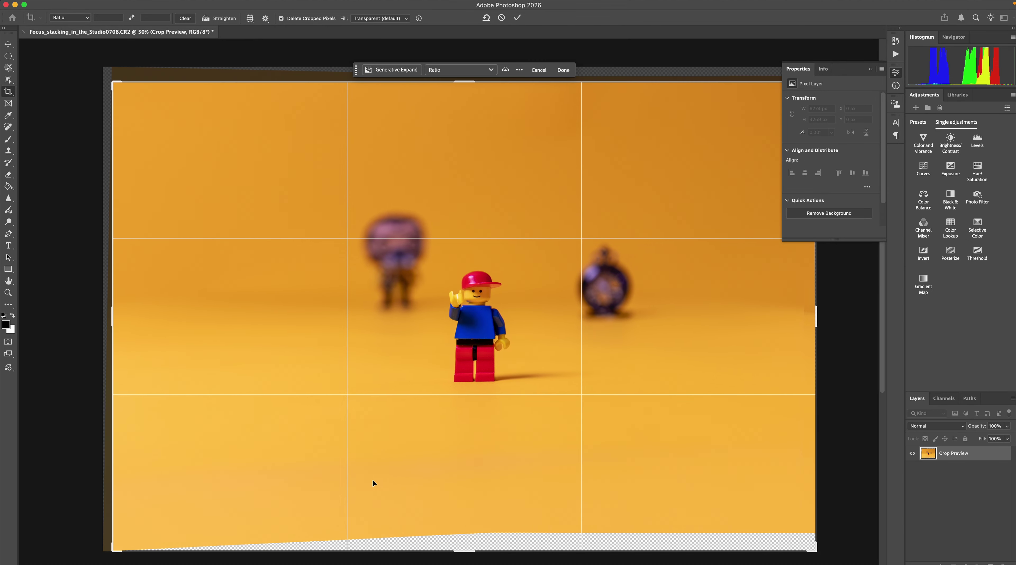
left_click_drag(460, 551, 458, 529)
left_click_drag(815, 321, 812, 320)
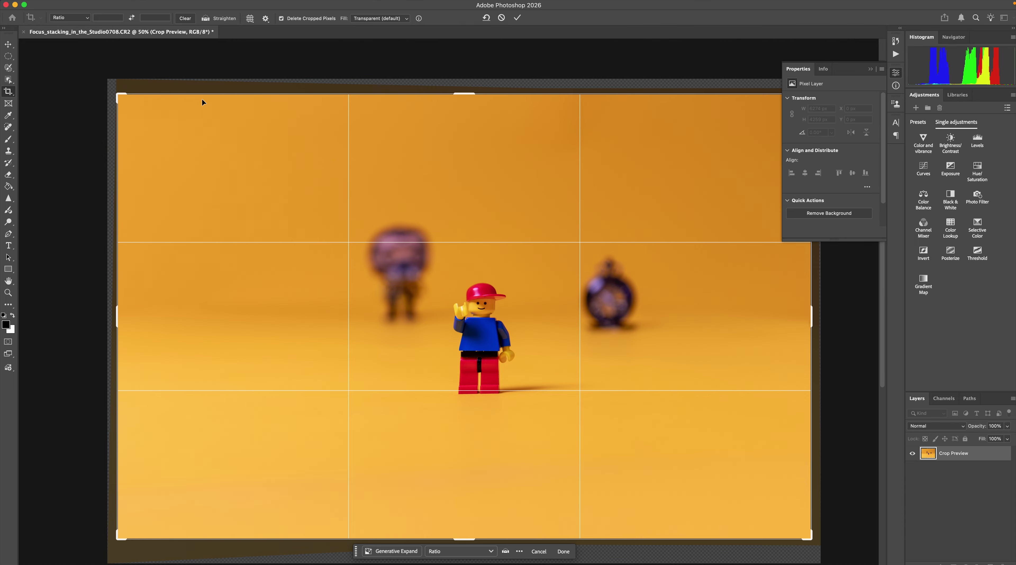
key("Return")
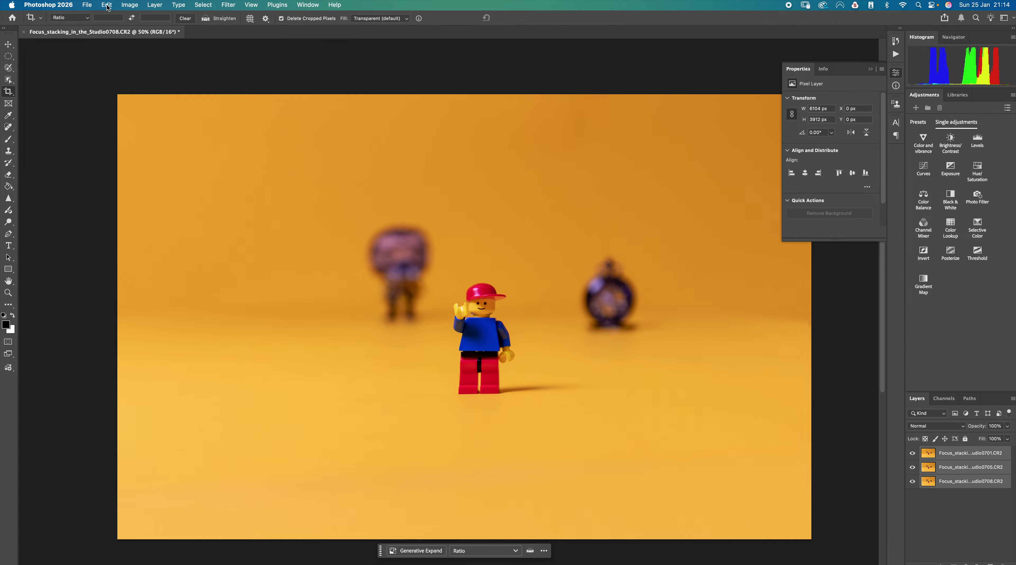
Auto-blend the layers as Stack Images with seamless tones and content-aware fill, then move the floating task bar off the figures
left_click(107, 5)
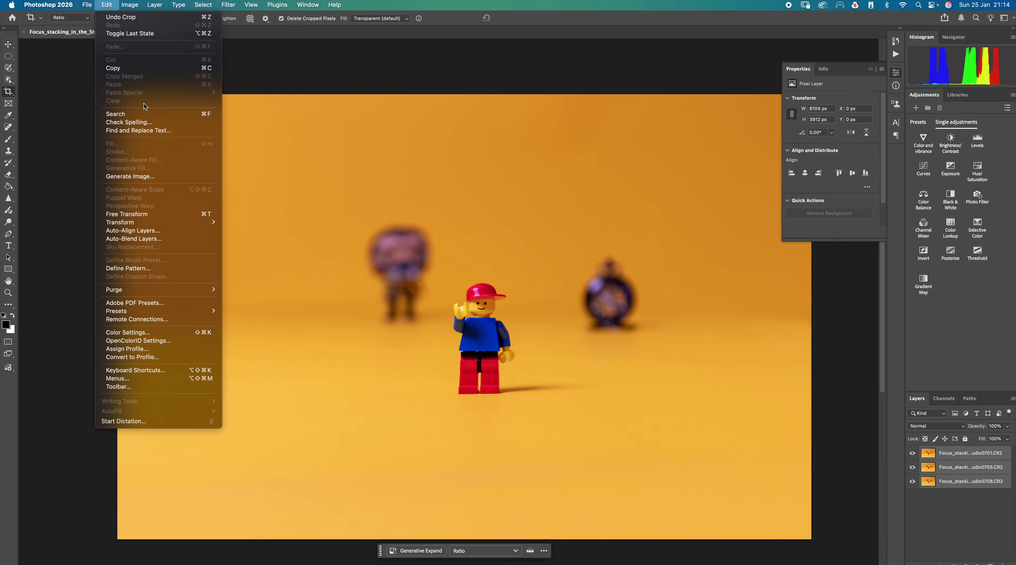
left_click(168, 238)
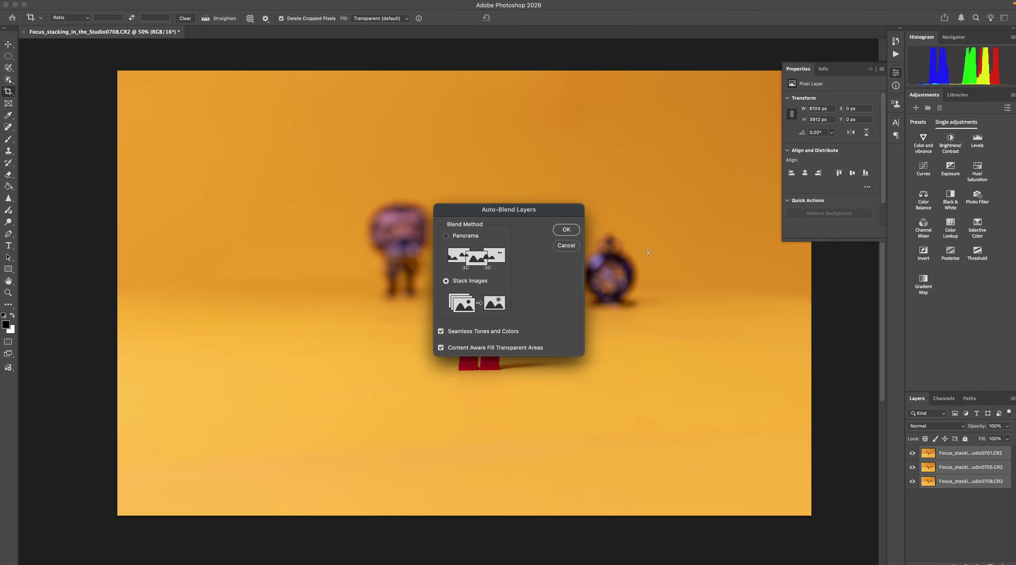
left_click(567, 231)
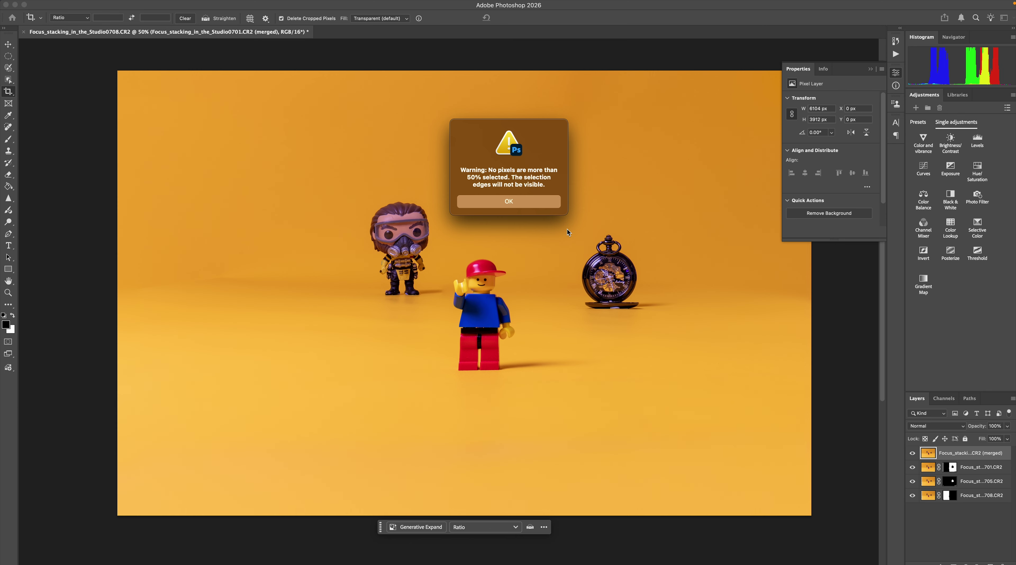
left_click(509, 201)
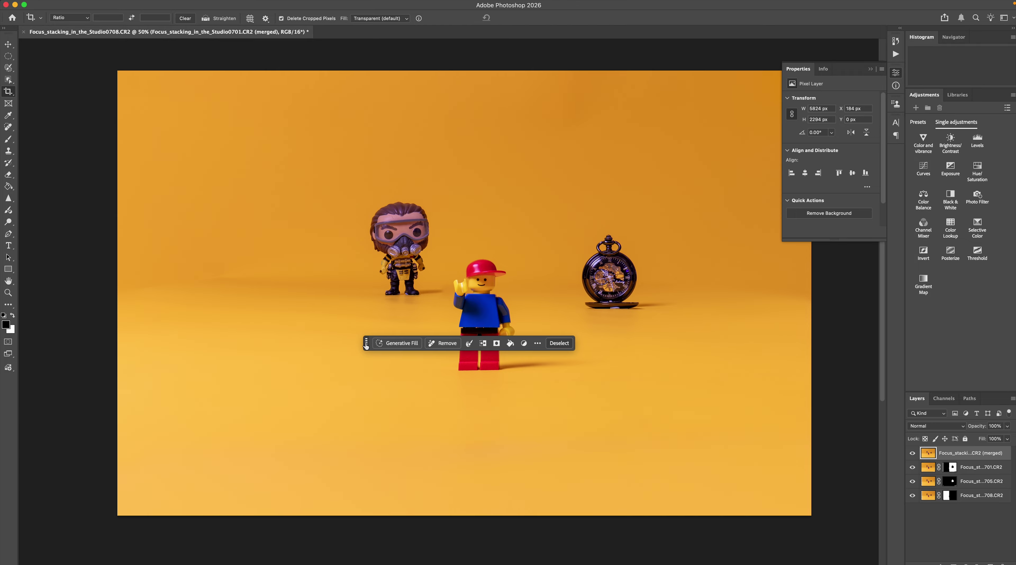
left_click_drag(367, 343, 372, 514)
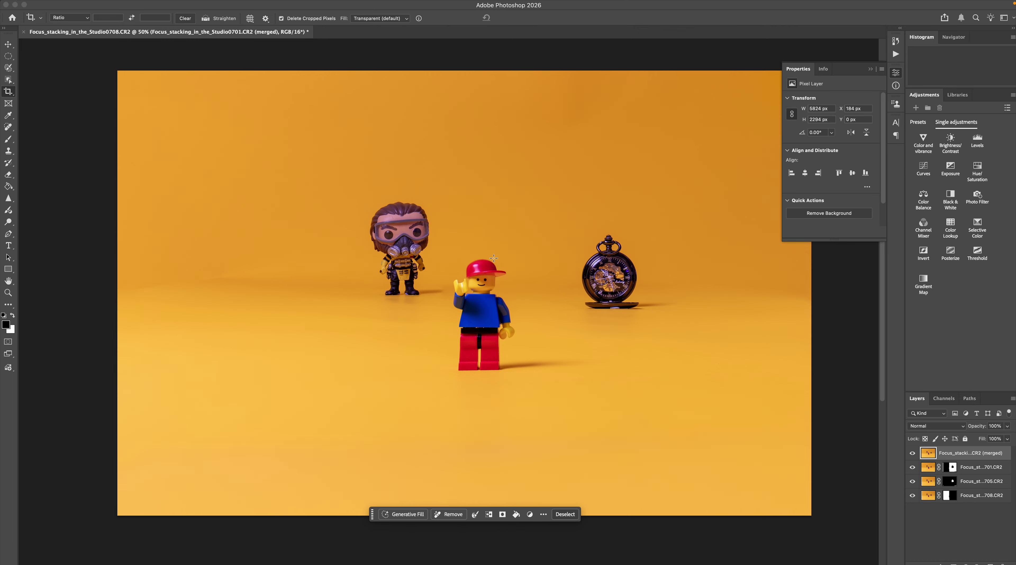
Save the blended layered document and switch to Lightroom Classic
left_click(87, 5)
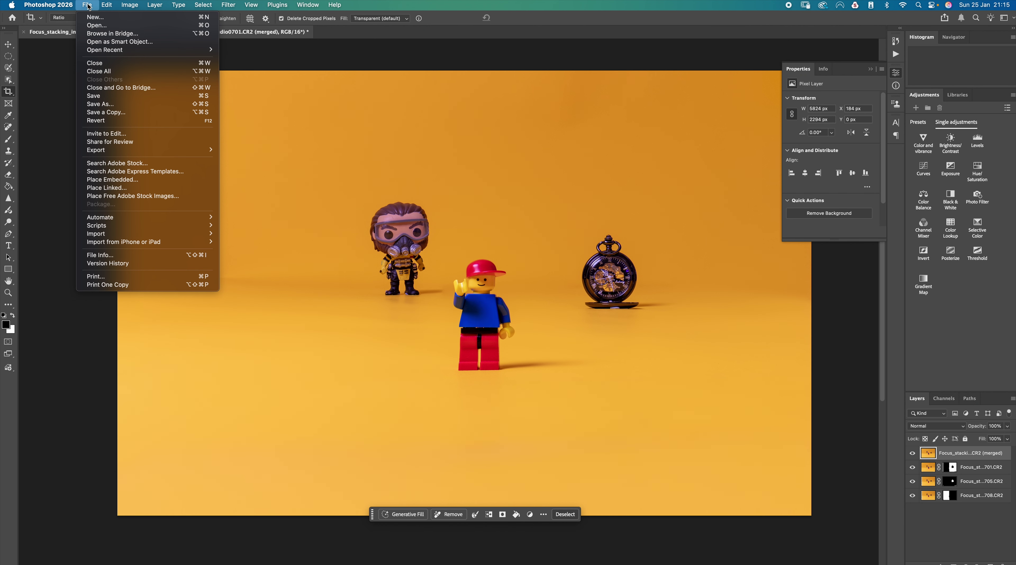
left_click(122, 96)
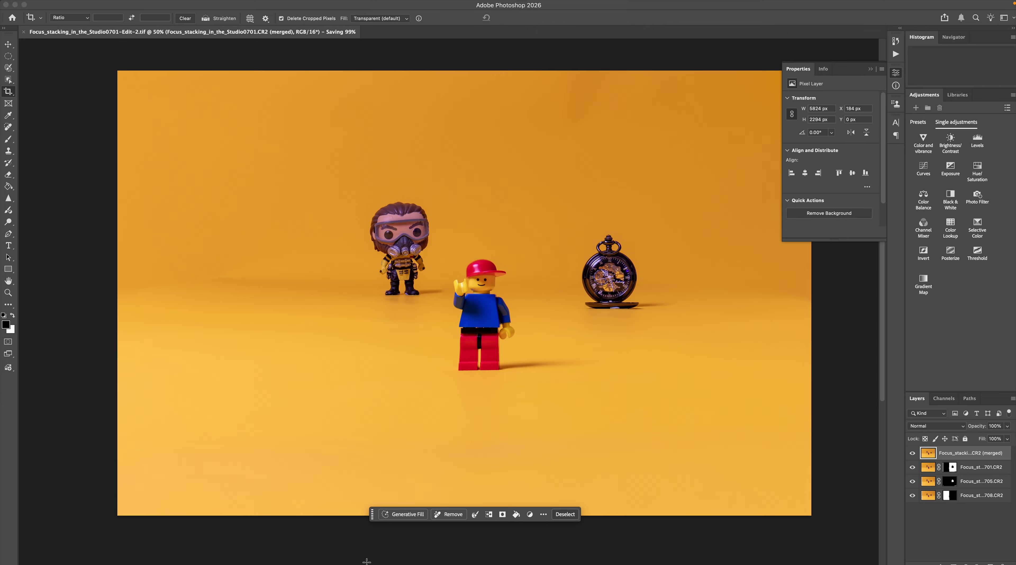
left_click(271, 553)
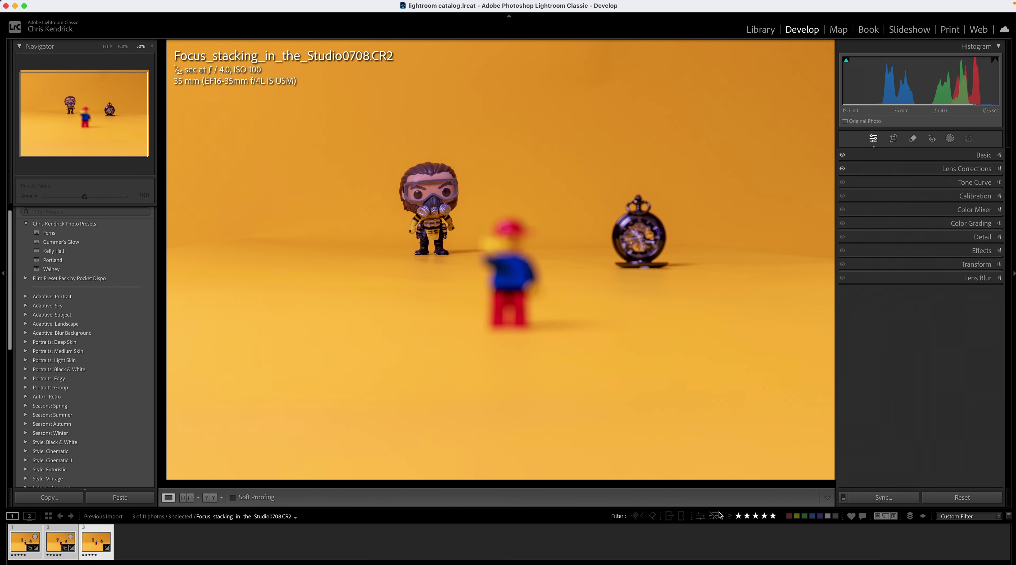
Turn off the star-rating filter to list all photos and display Focus_stacking_in_the_Studio0701-Edit.tif
left_click(774, 519)
left_click(766, 517)
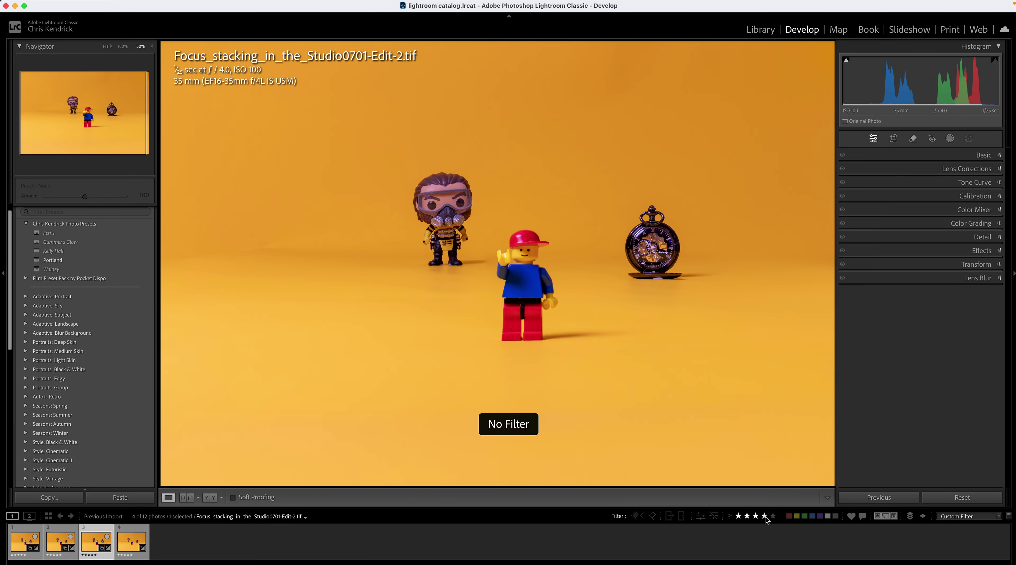
left_click(765, 516)
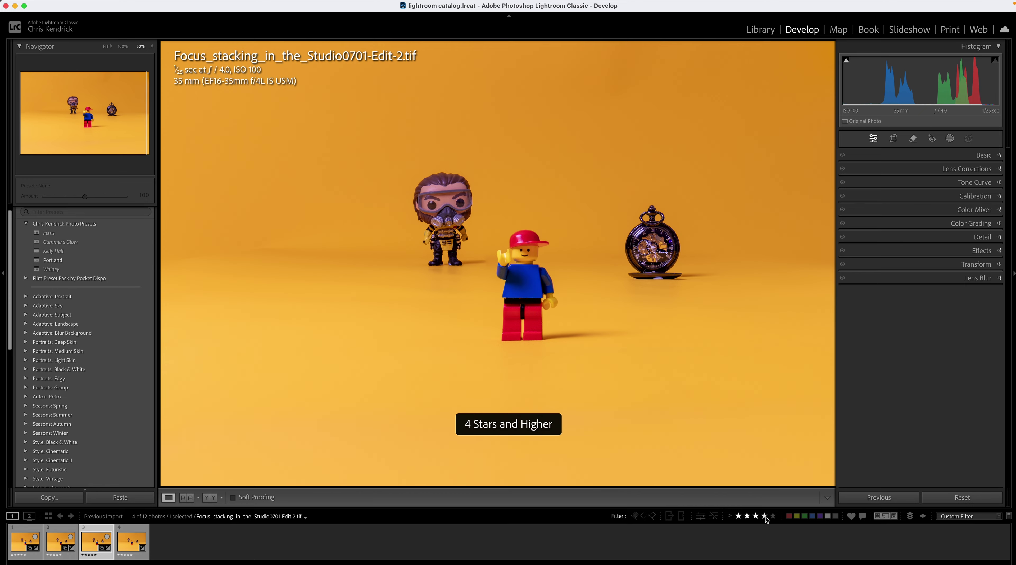
left_click(738, 516)
left_click(738, 516)
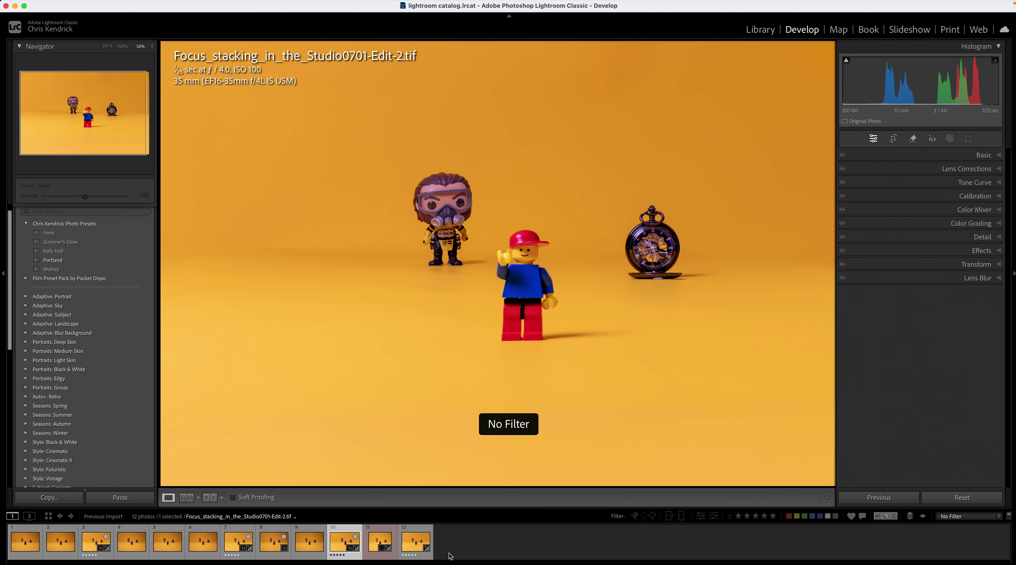
left_click(373, 542)
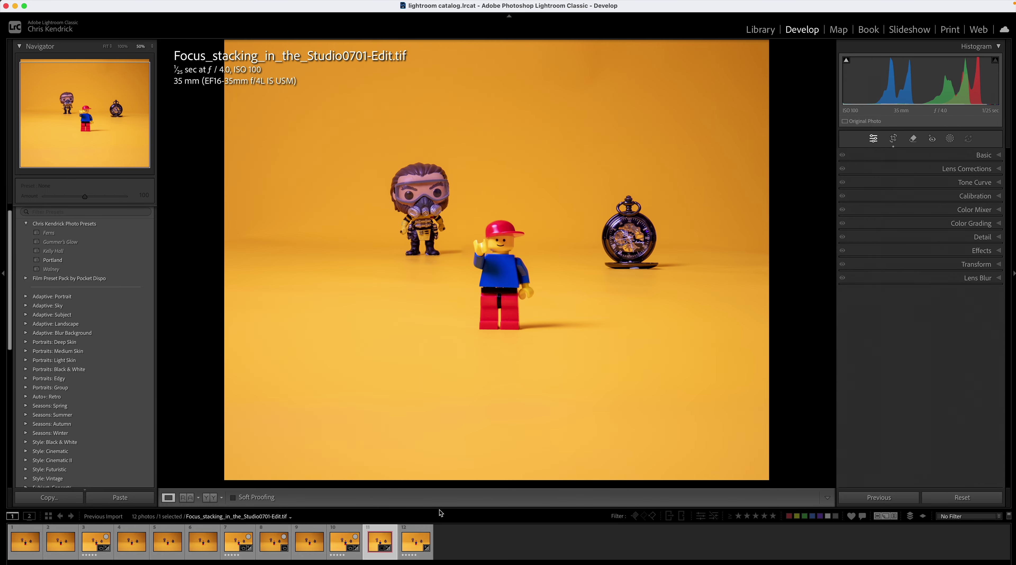
Switch to Photoshop to look at the blended image and return to Lightroom Classic
mouse_move(440, 562)
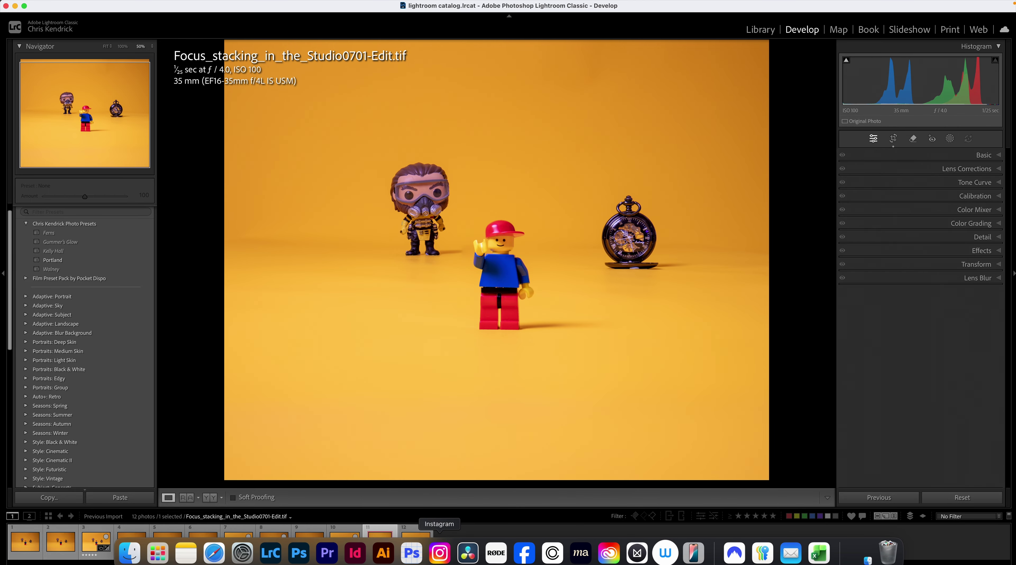
left_click(300, 553)
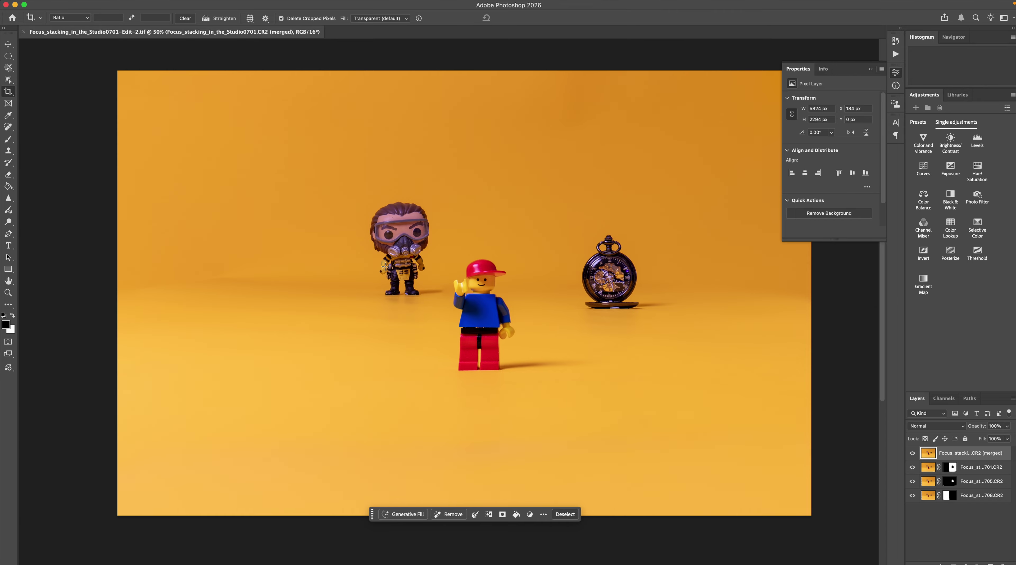
mouse_move(411, 561)
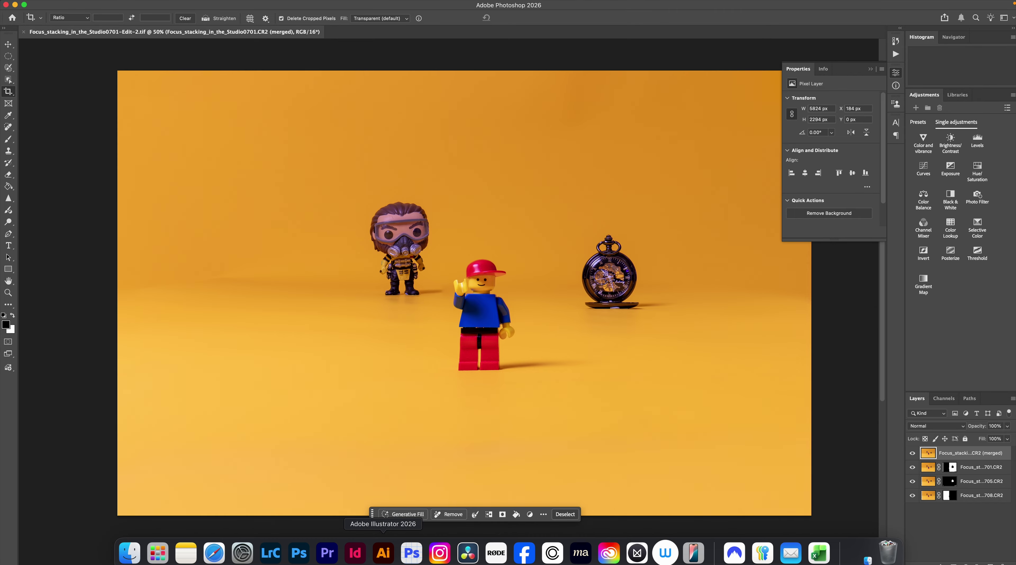
left_click(276, 558)
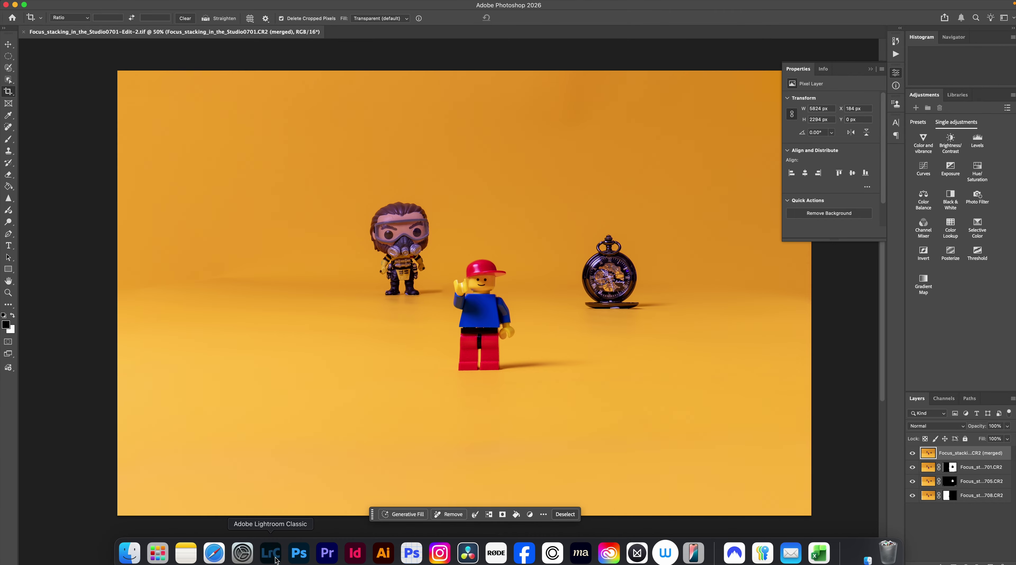